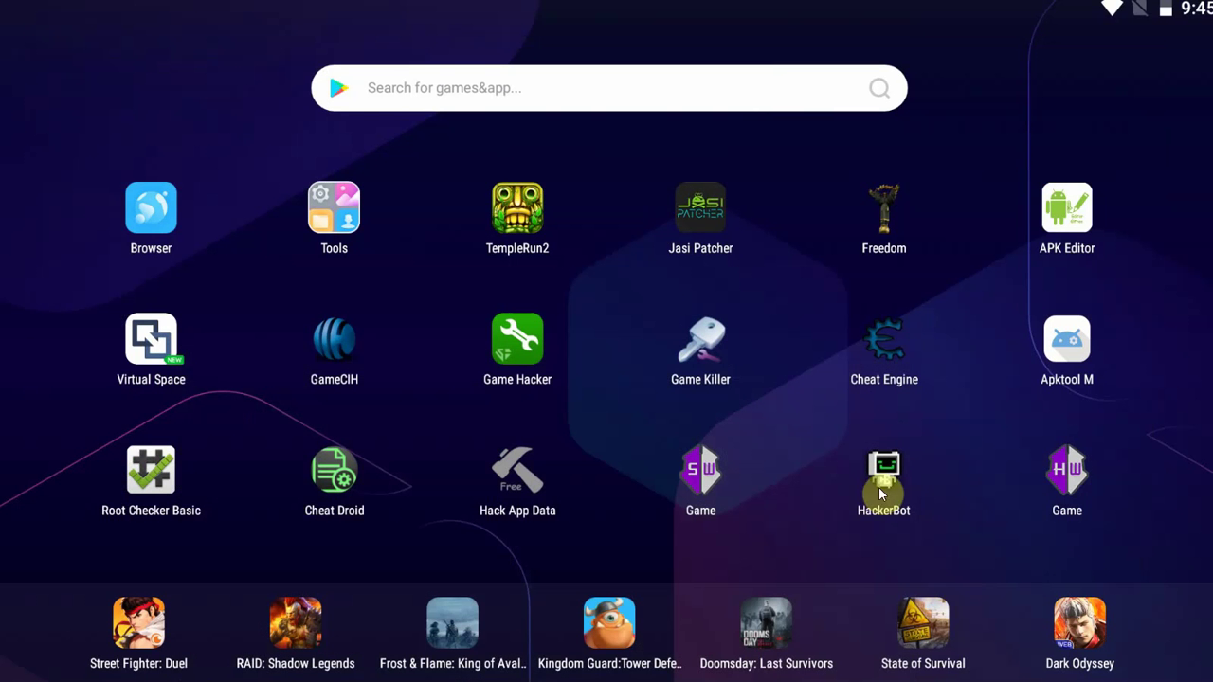
Step: Re-run the Google search for hackerbot and open the HackerBot.net result
left_click_drag(348, 356, 100, 360)
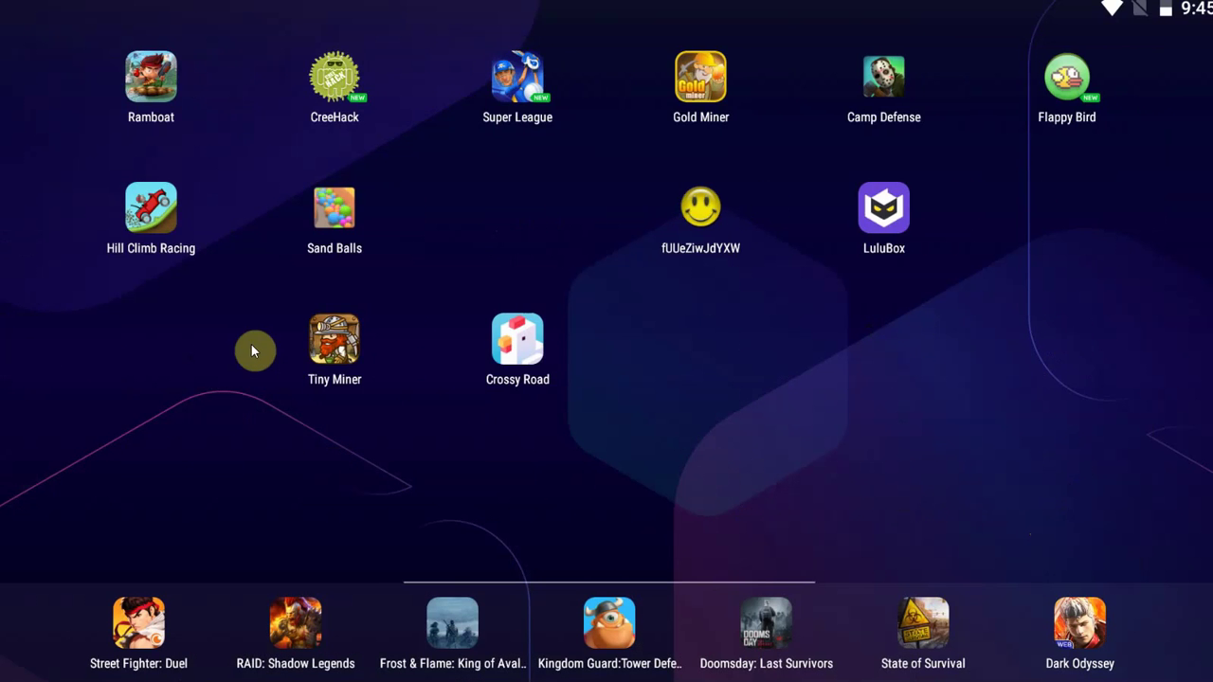
left_click_drag(253, 347, 737, 388)
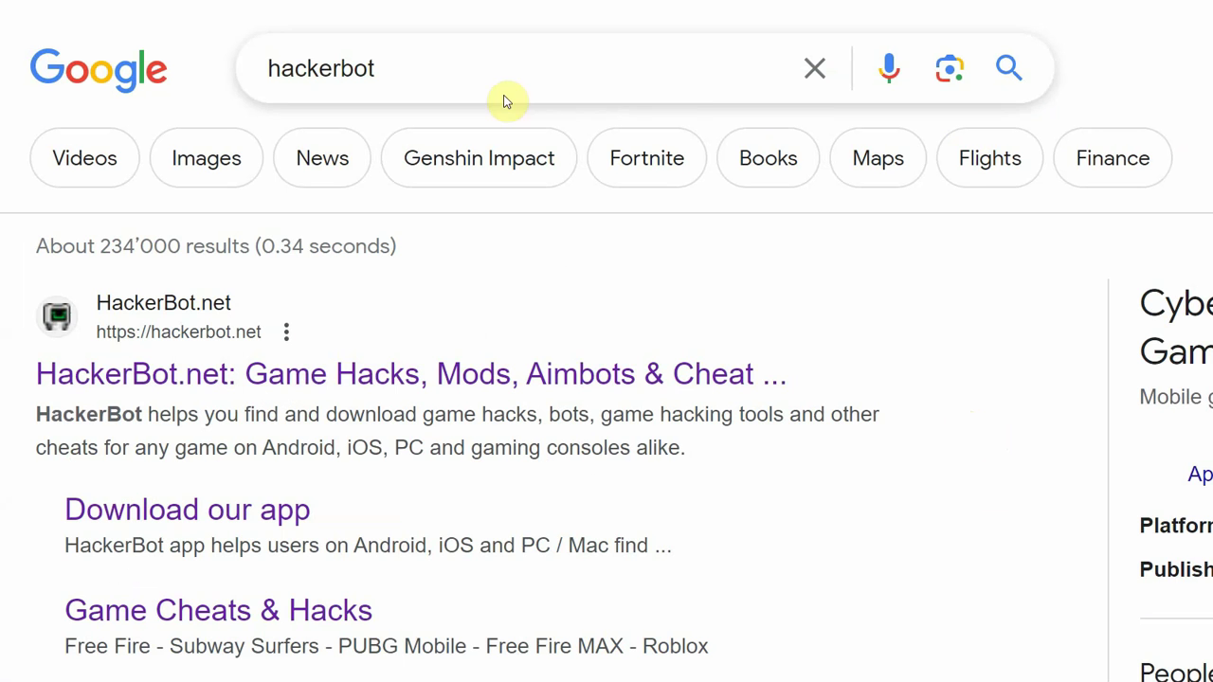
left_click(499, 74)
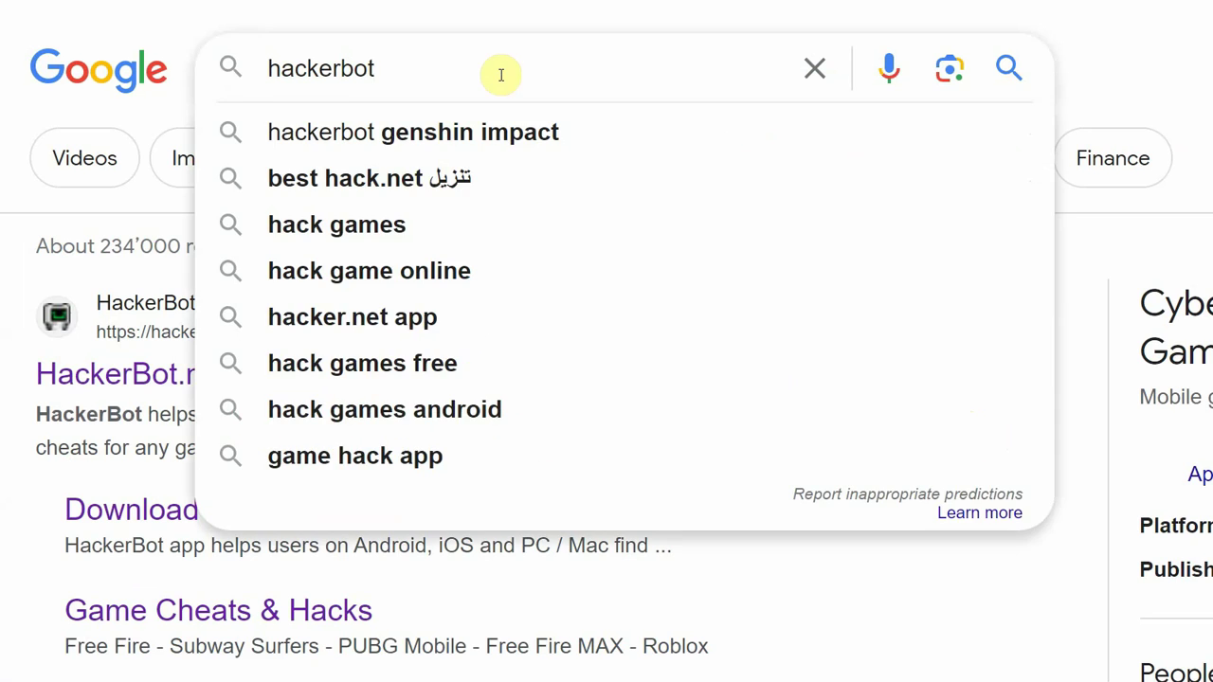
key("Return")
left_click(203, 371)
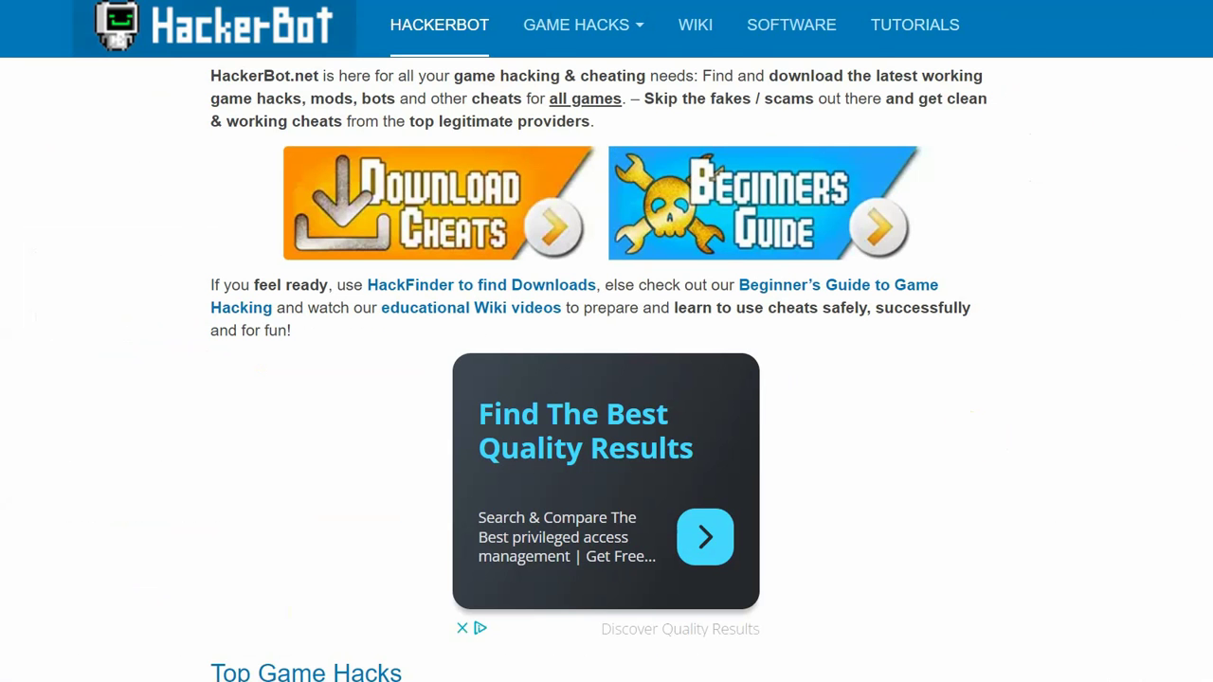
key("Home")
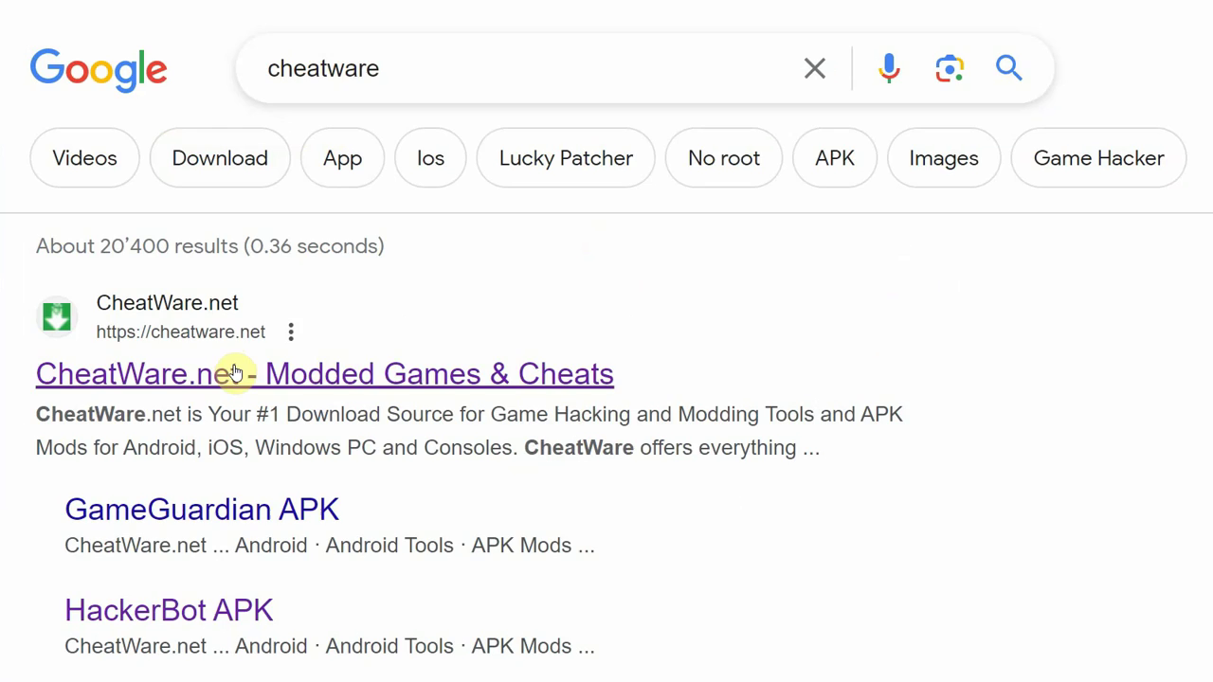
Step: Open CheatWare.net and pick the GameGuardian NO ROOT card under Latest Apps
left_click(232, 371)
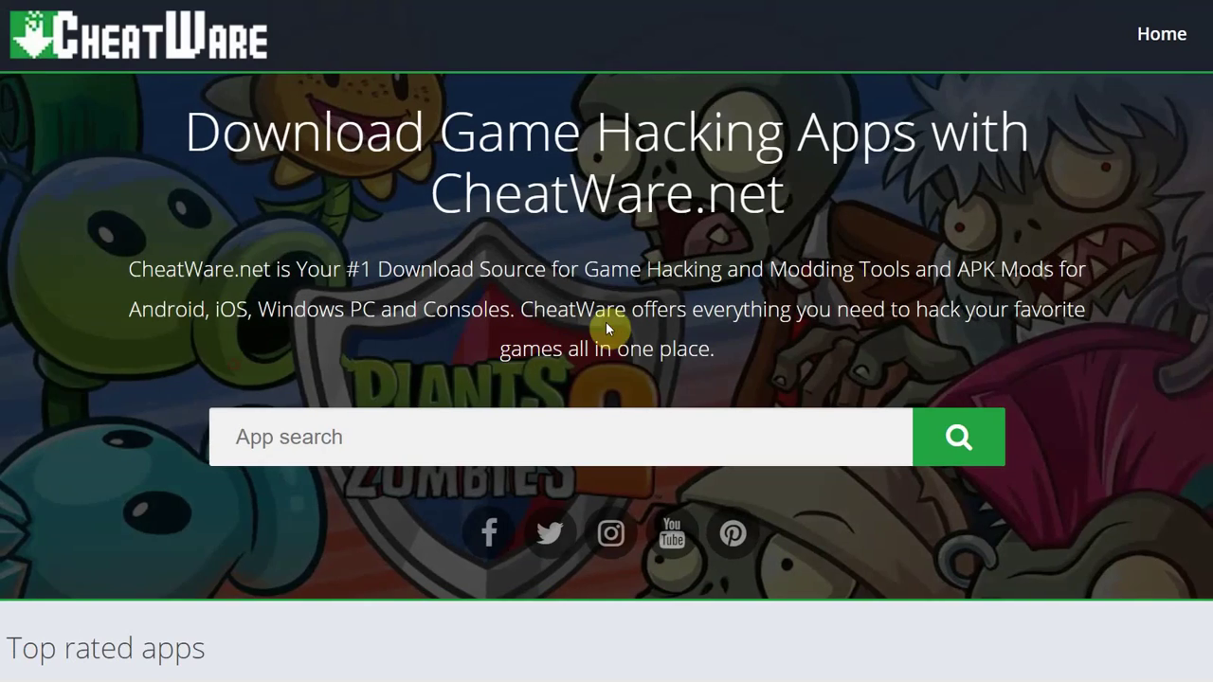
scroll(578, 398, "down", 6)
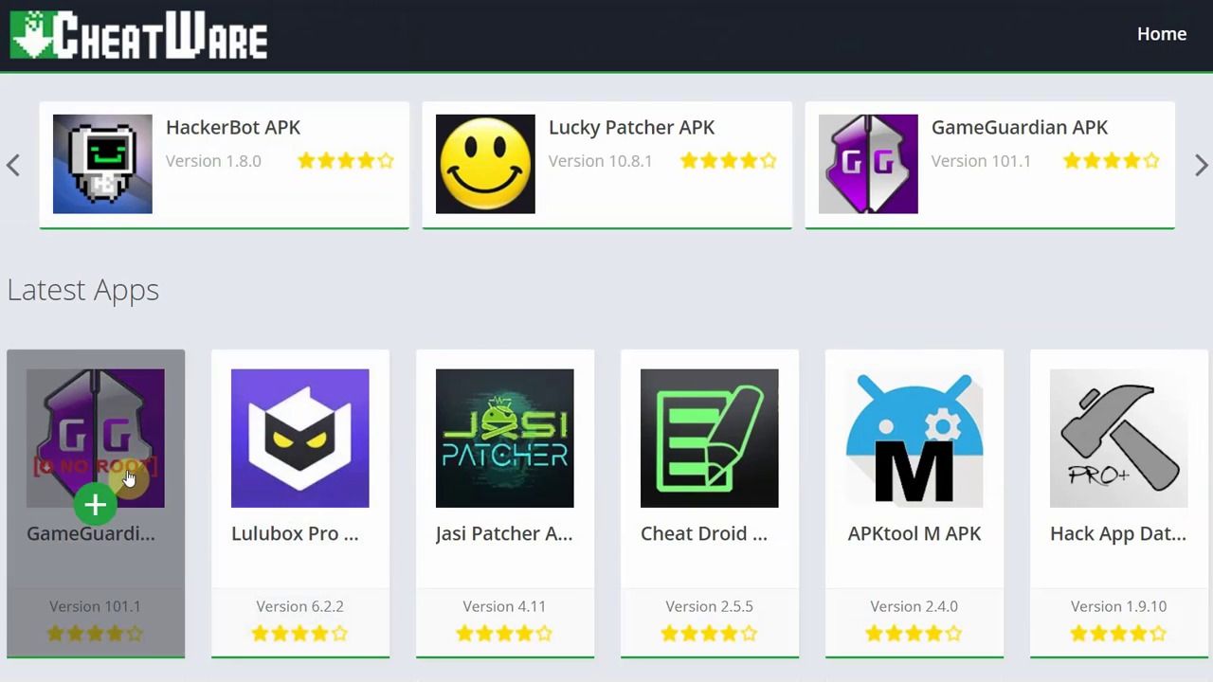
left_click(129, 478)
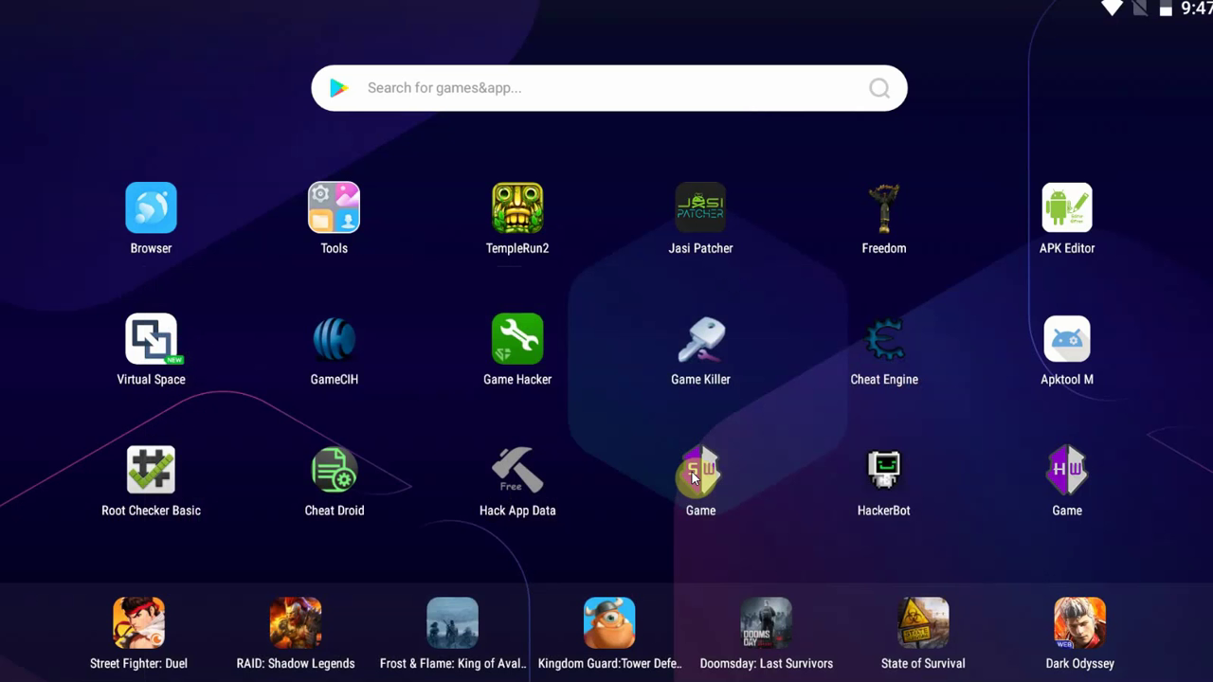
Step: Launch Virtual Space, skip its intro slides, permission and speed-mode notices, and show the clone list
left_click(161, 328)
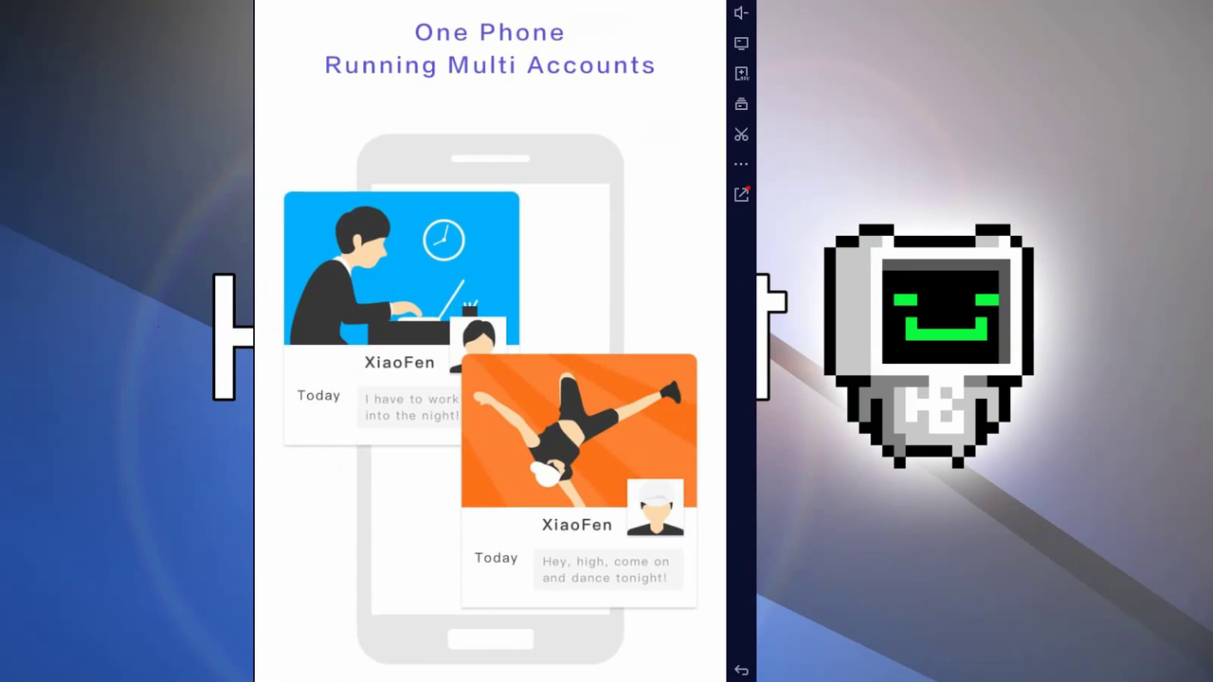
left_click_drag(524, 560, 260, 499)
left_click_drag(607, 464, 238, 446)
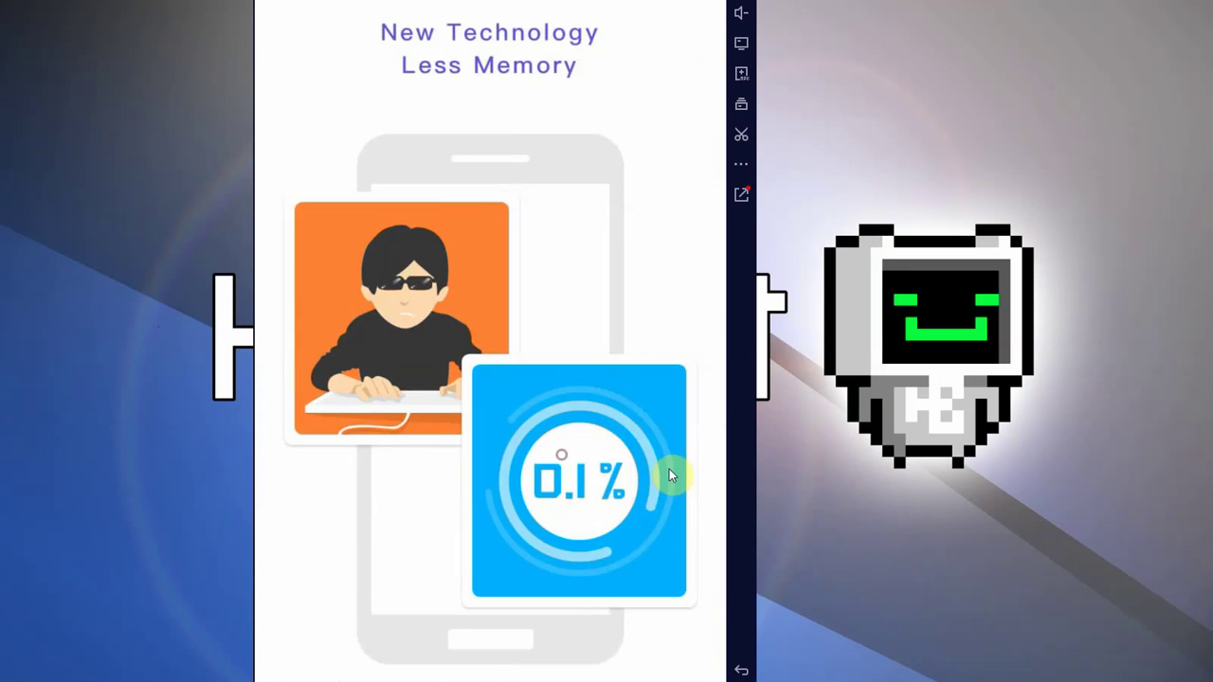
left_click_drag(672, 474, 428, 436)
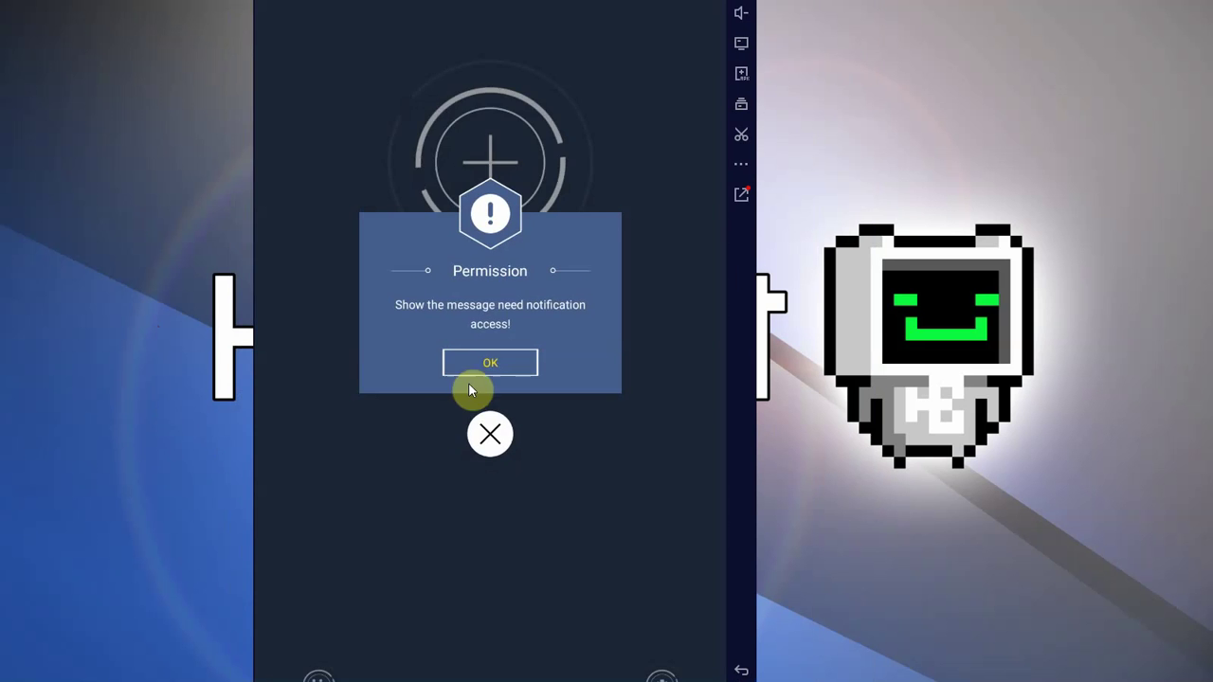
left_click(490, 360)
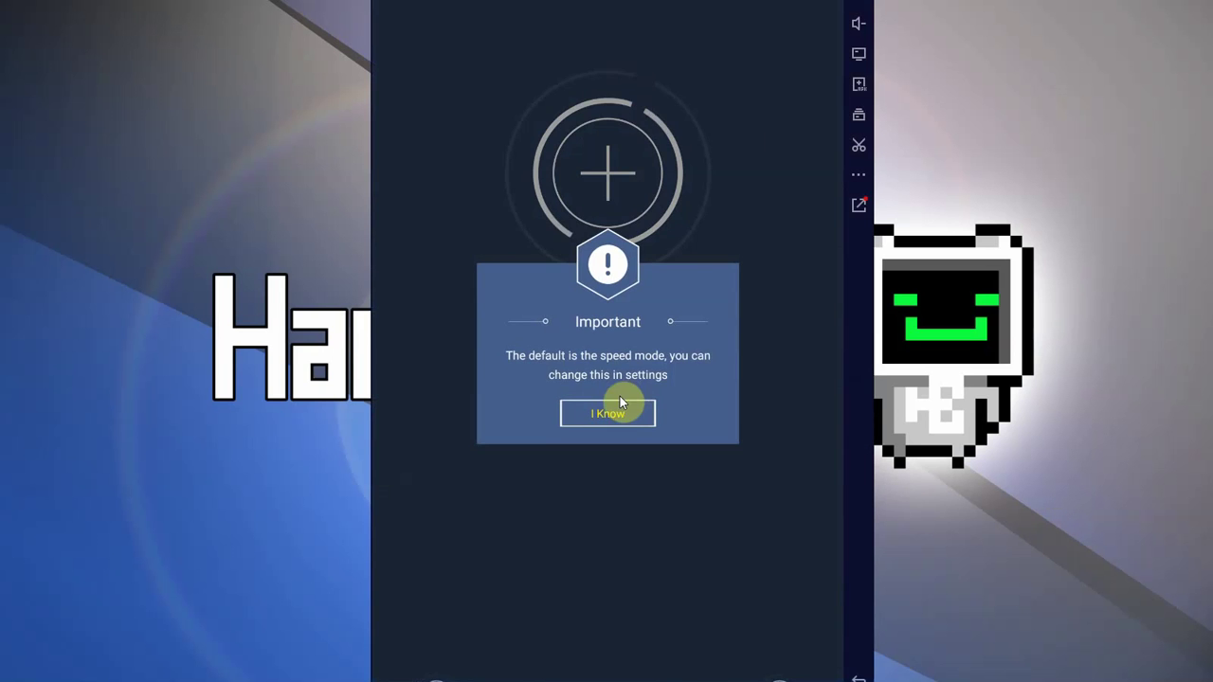
left_click(616, 400)
left_click(607, 173)
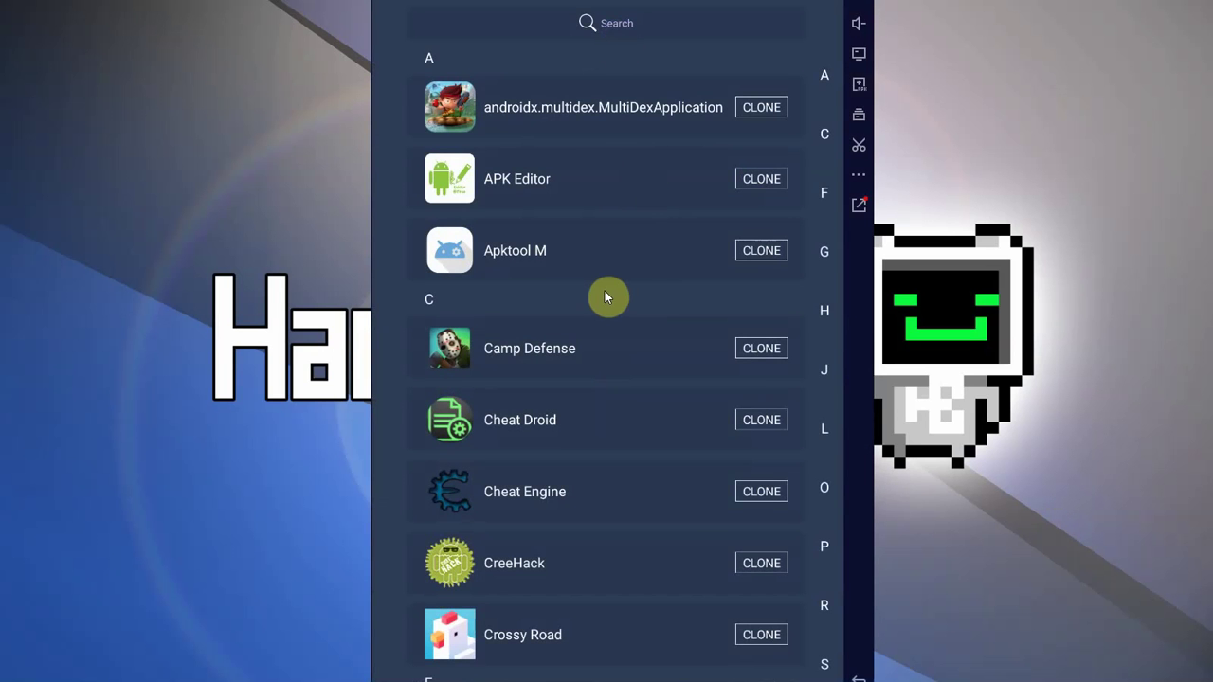
Step: Clone Gold Miner into Virtual Space, skipping the desktop shortcut
left_click_drag(613, 309, 628, 105)
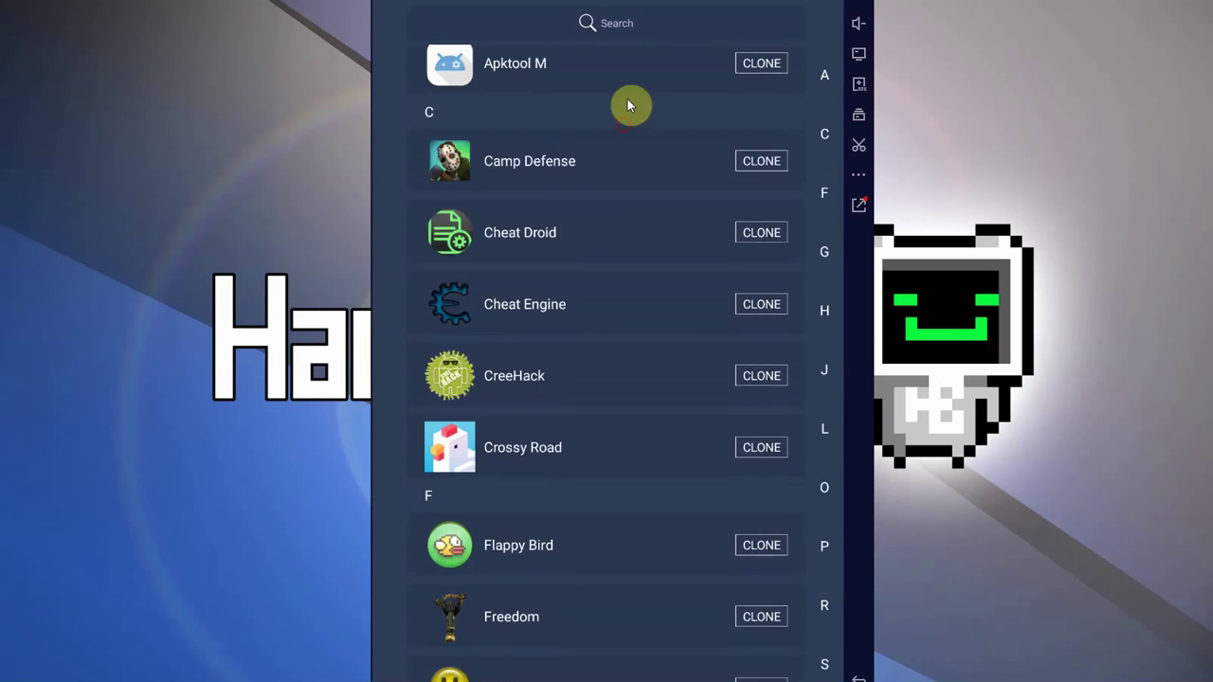
left_click_drag(626, 393, 623, 282)
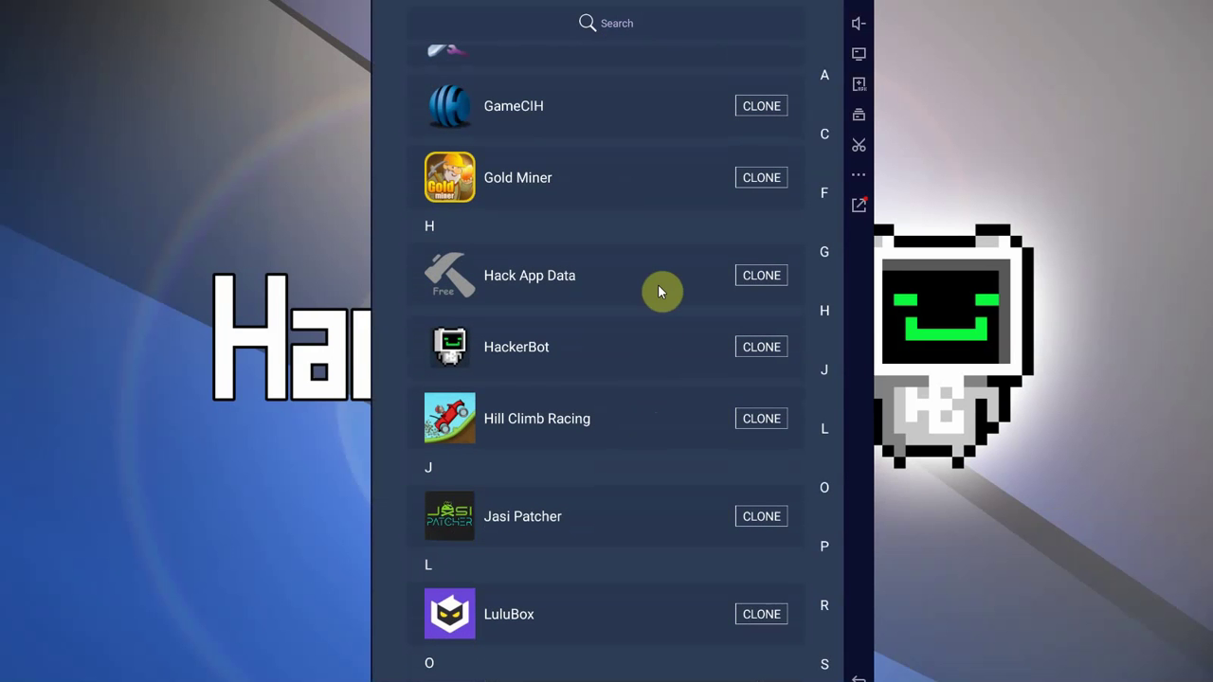
left_click(767, 179)
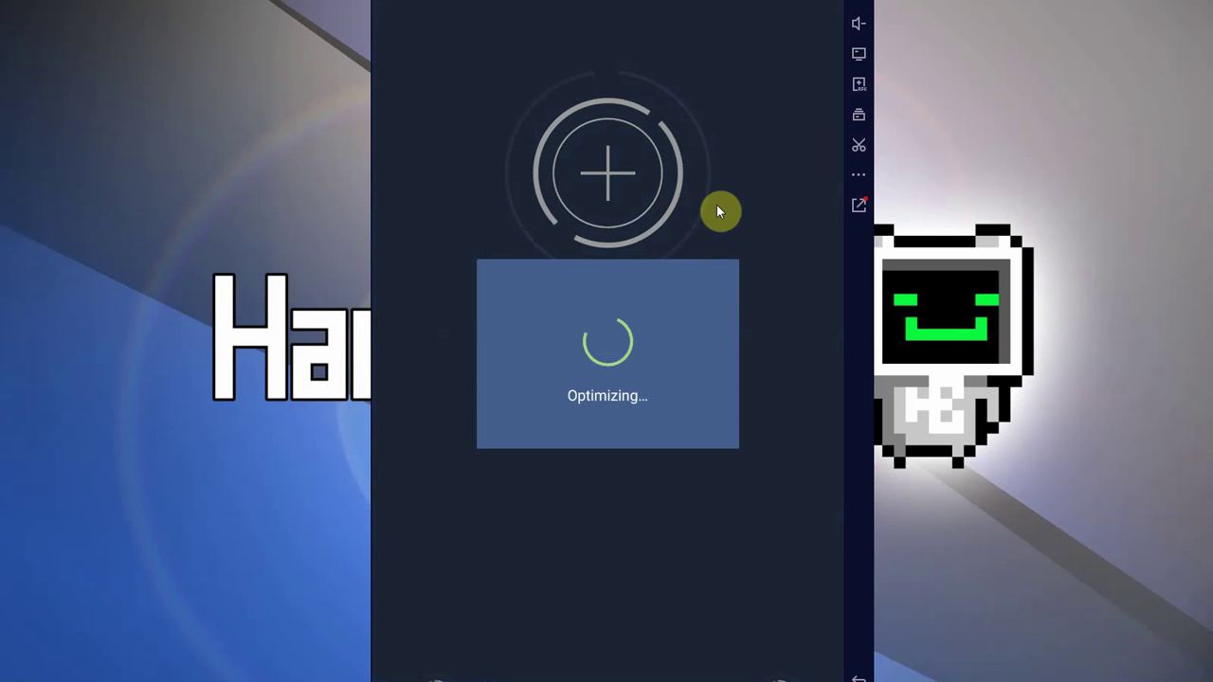
left_click(616, 489)
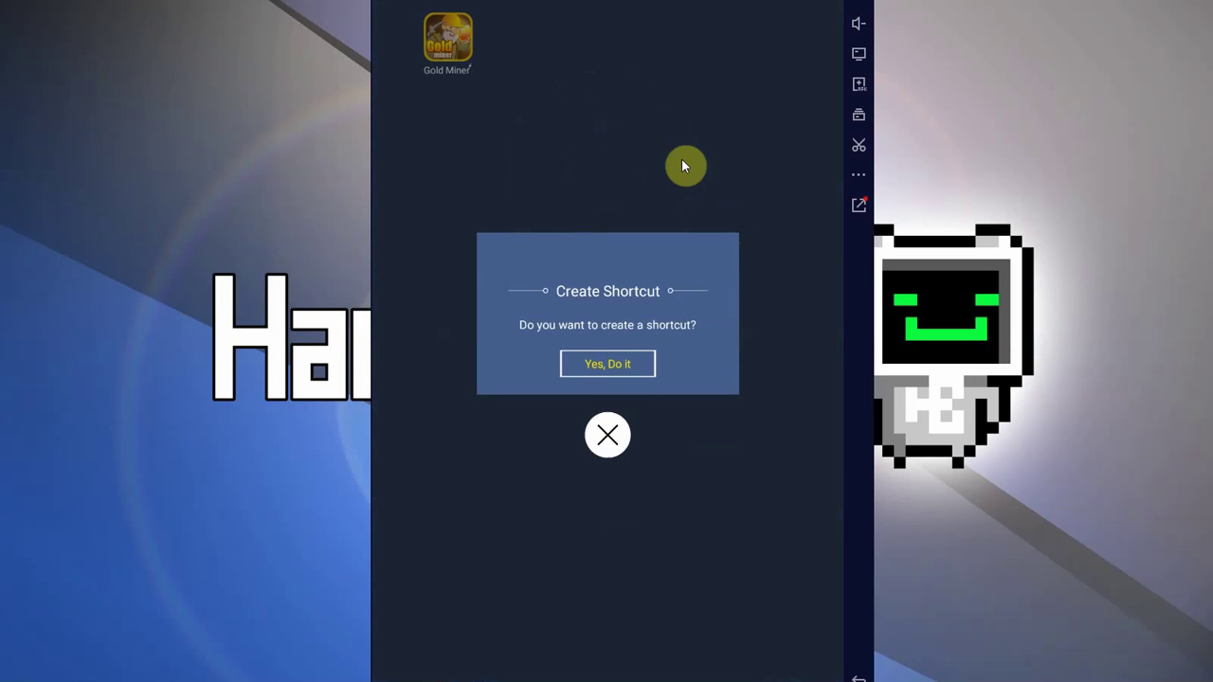
left_click(631, 418)
left_click(618, 411)
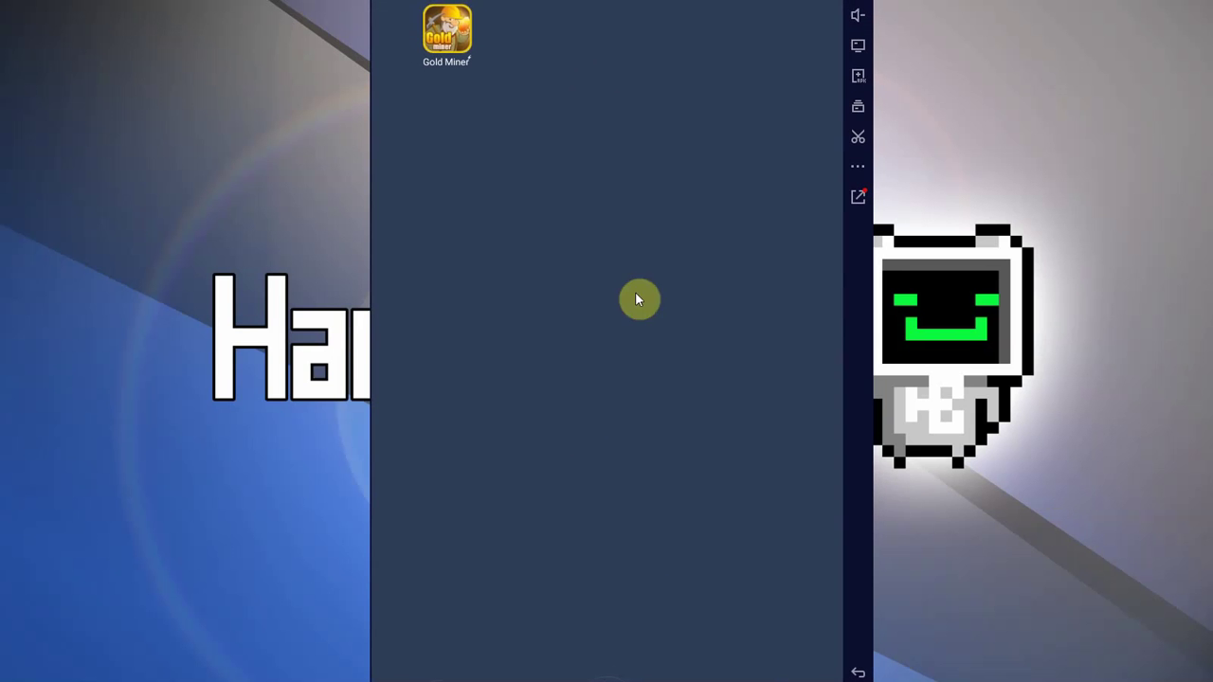
Step: Clone the GameGuardian app O Yyjccd and confirm its clone settings
scroll(588, 405, "down", 10)
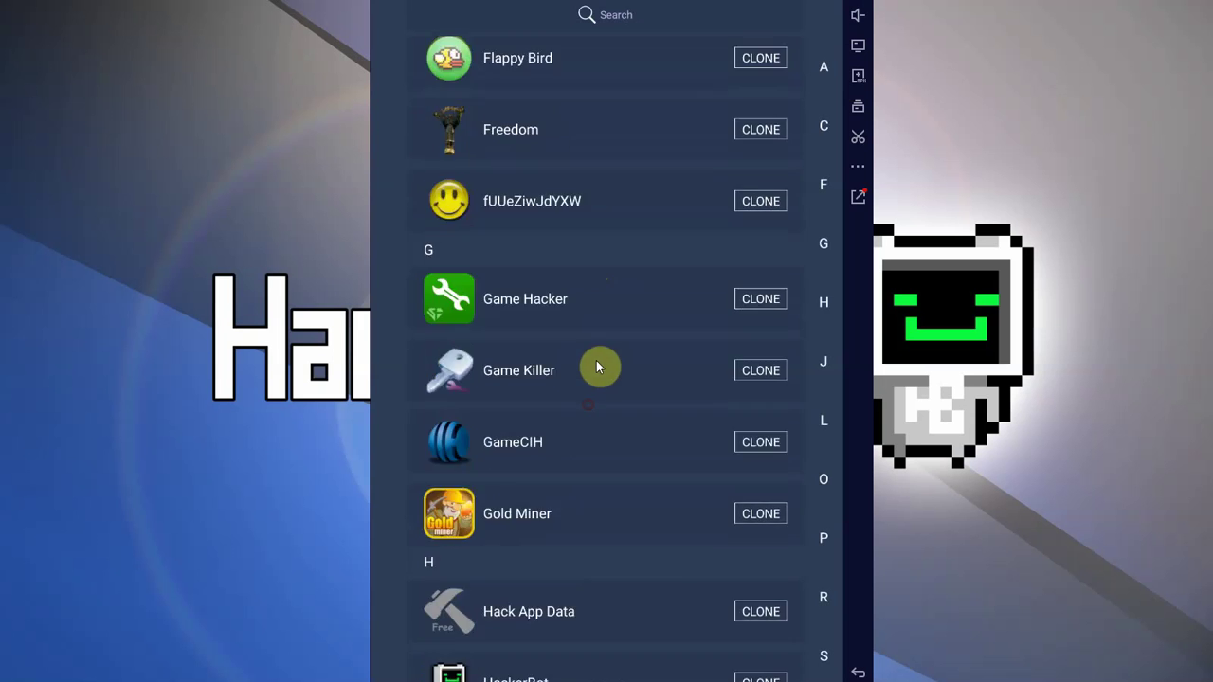
scroll(612, 509, "down", 3)
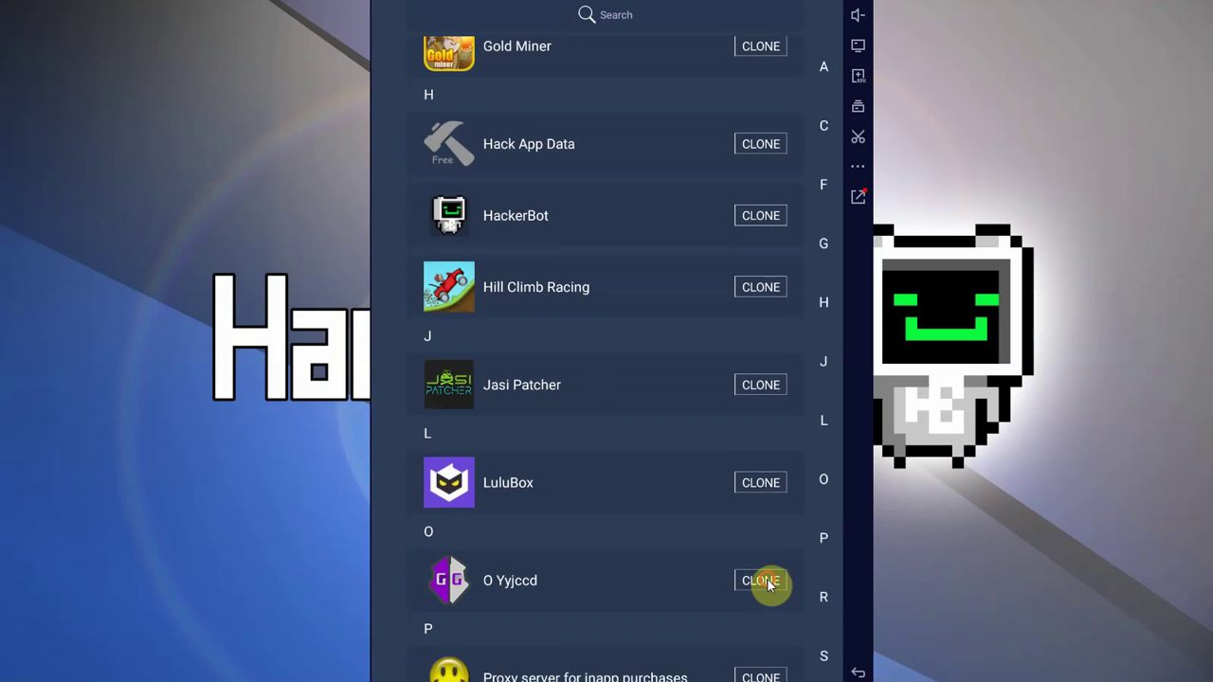
left_click(763, 580)
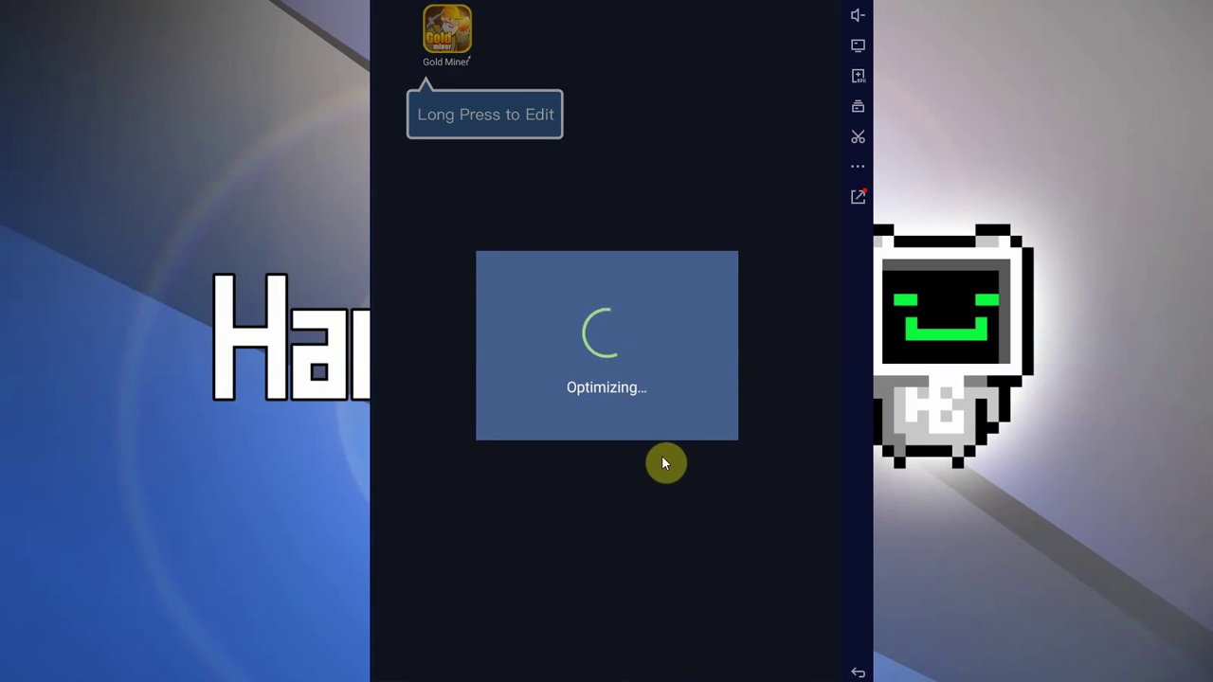
left_click(627, 483)
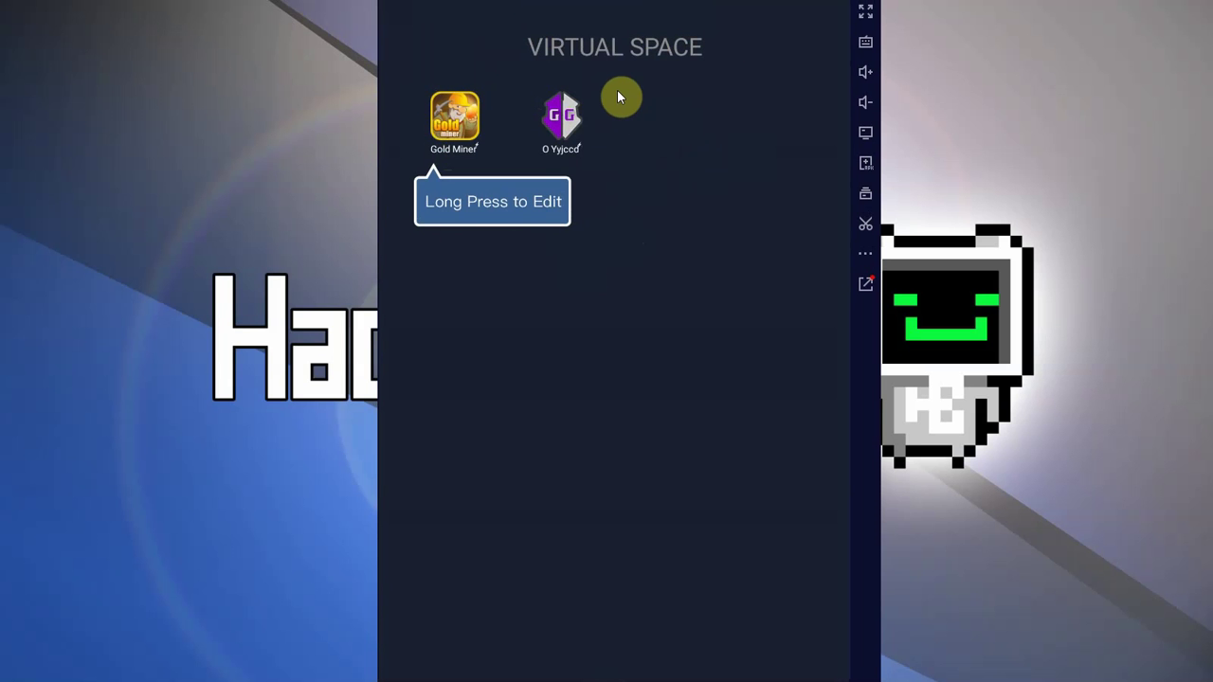
Step: Launch the cloned GameGuardian, dismiss its permissions notice and FAQ, then start Gold Miner
left_click(563, 112)
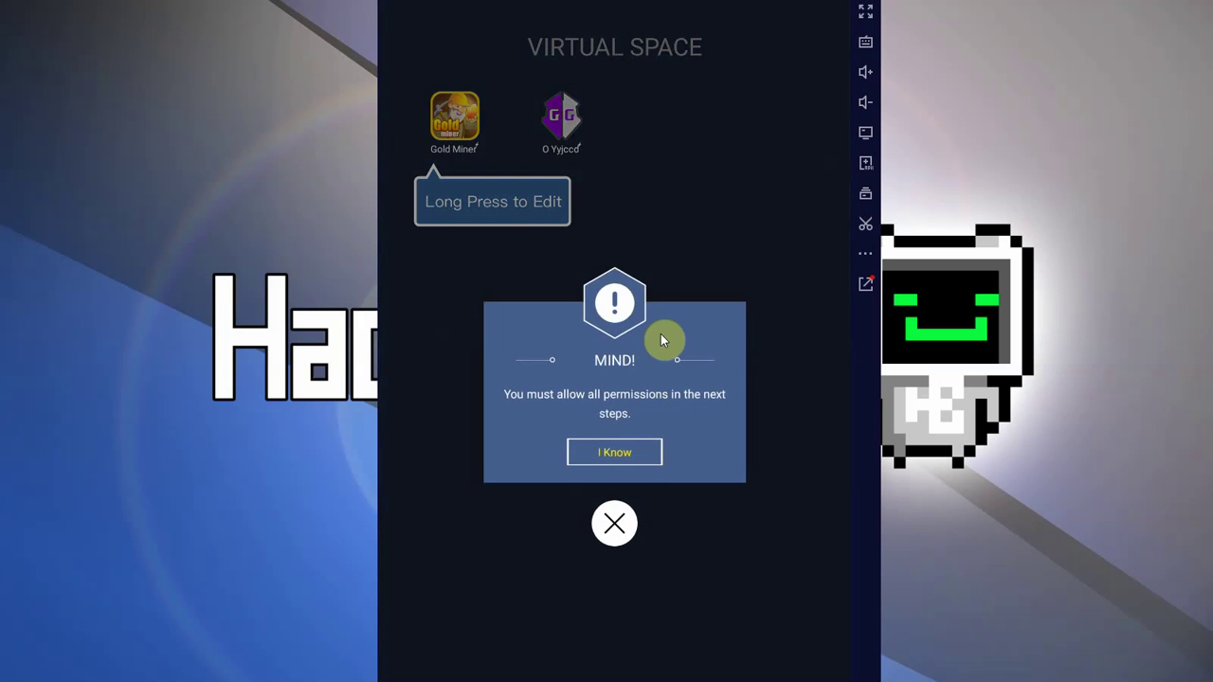
left_click(635, 451)
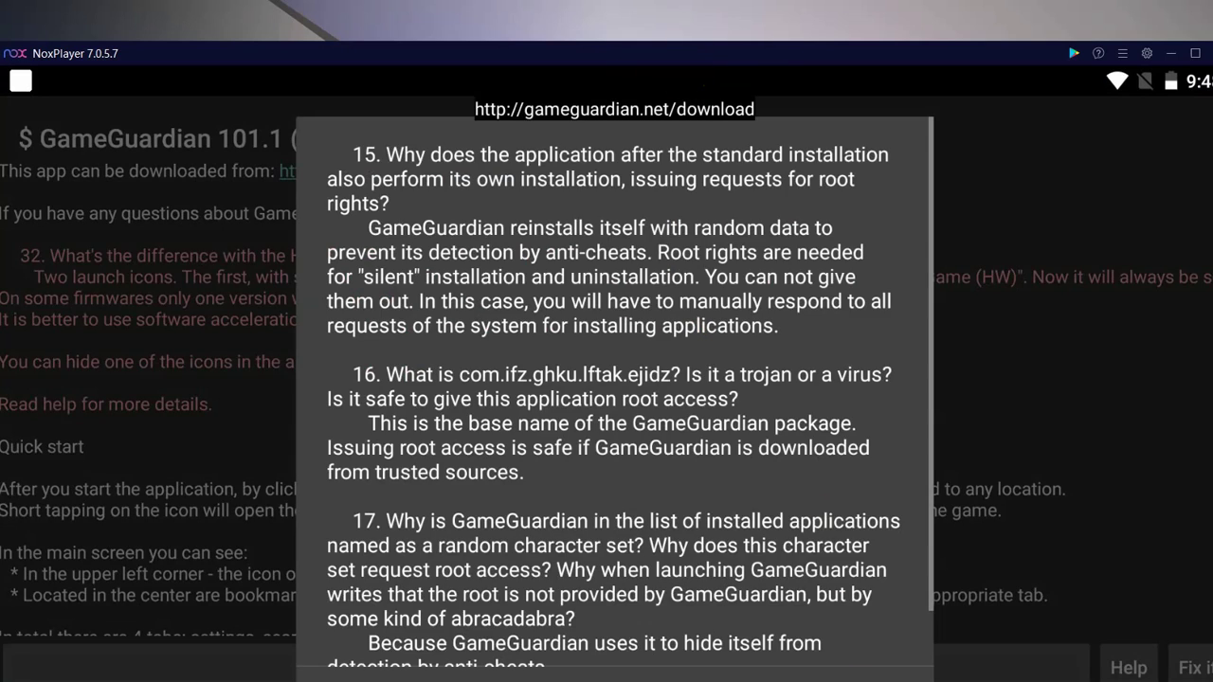
left_click(874, 679)
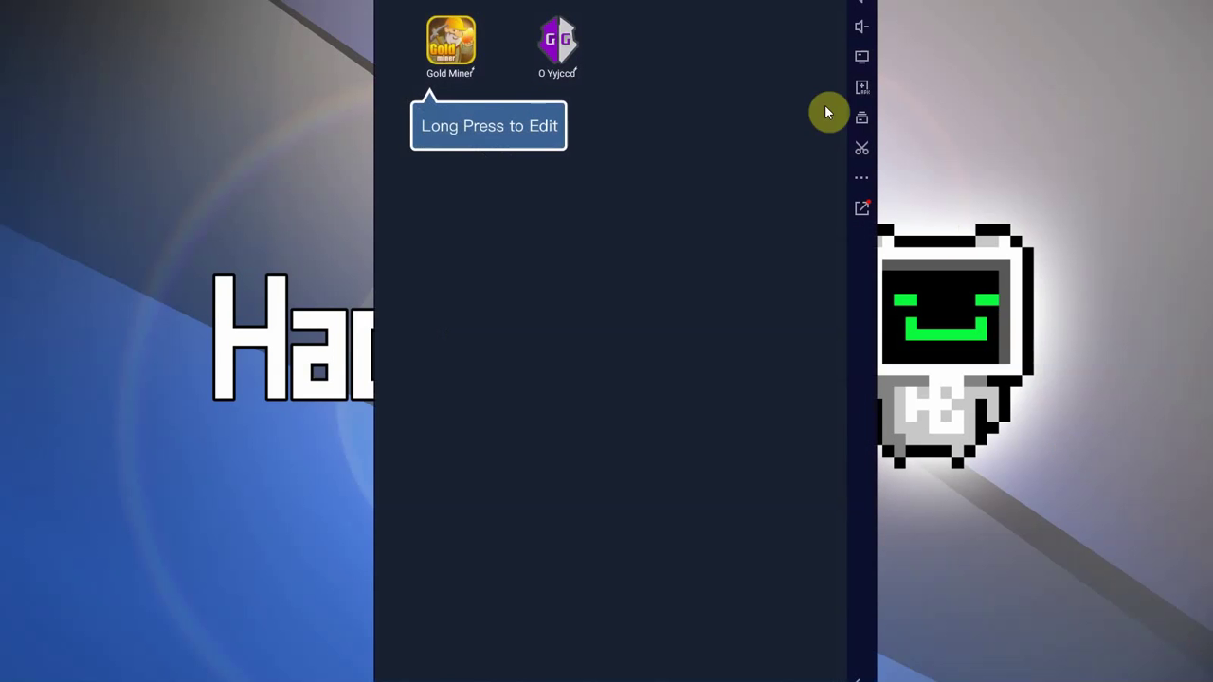
left_click(450, 42)
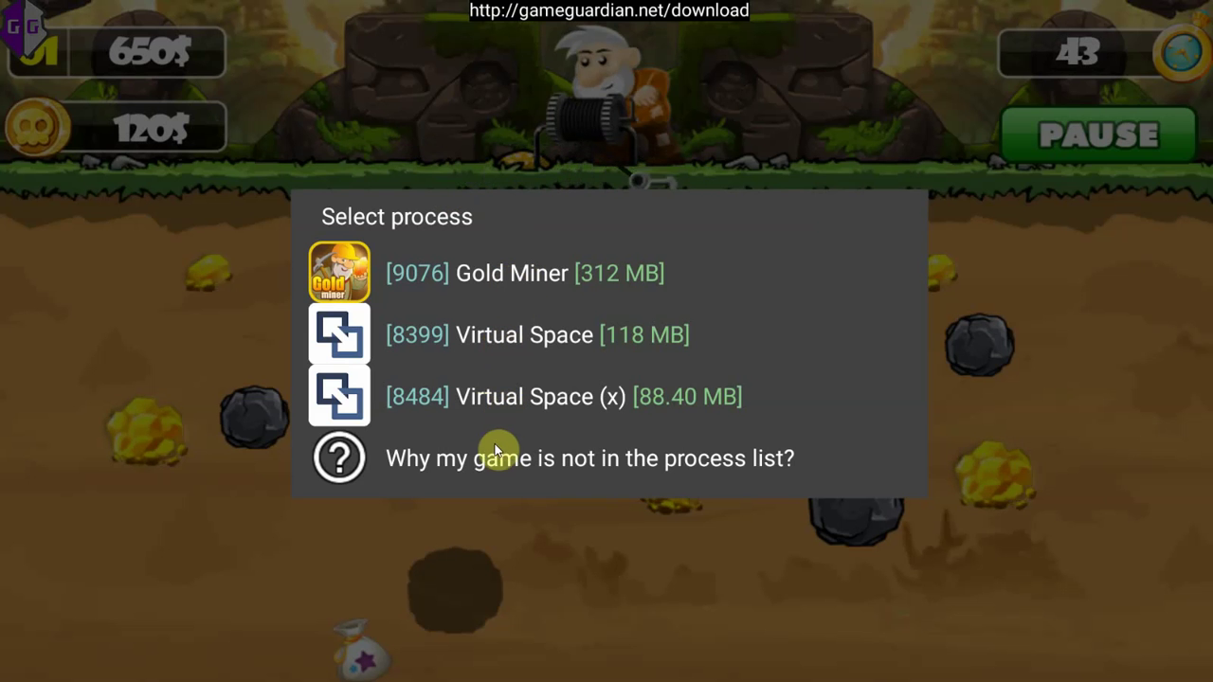
Step: Attach GameGuardian to Gold Miner [9076] and drop the hook to grab gold
left_click(509, 274)
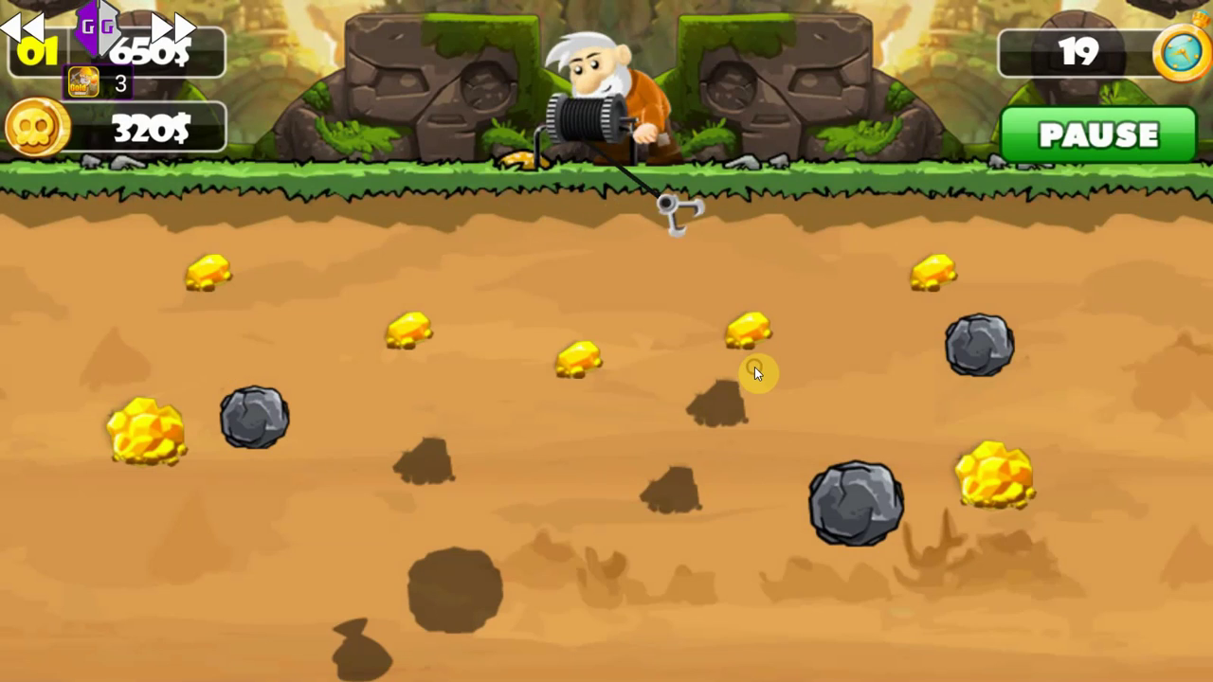
left_click(754, 367)
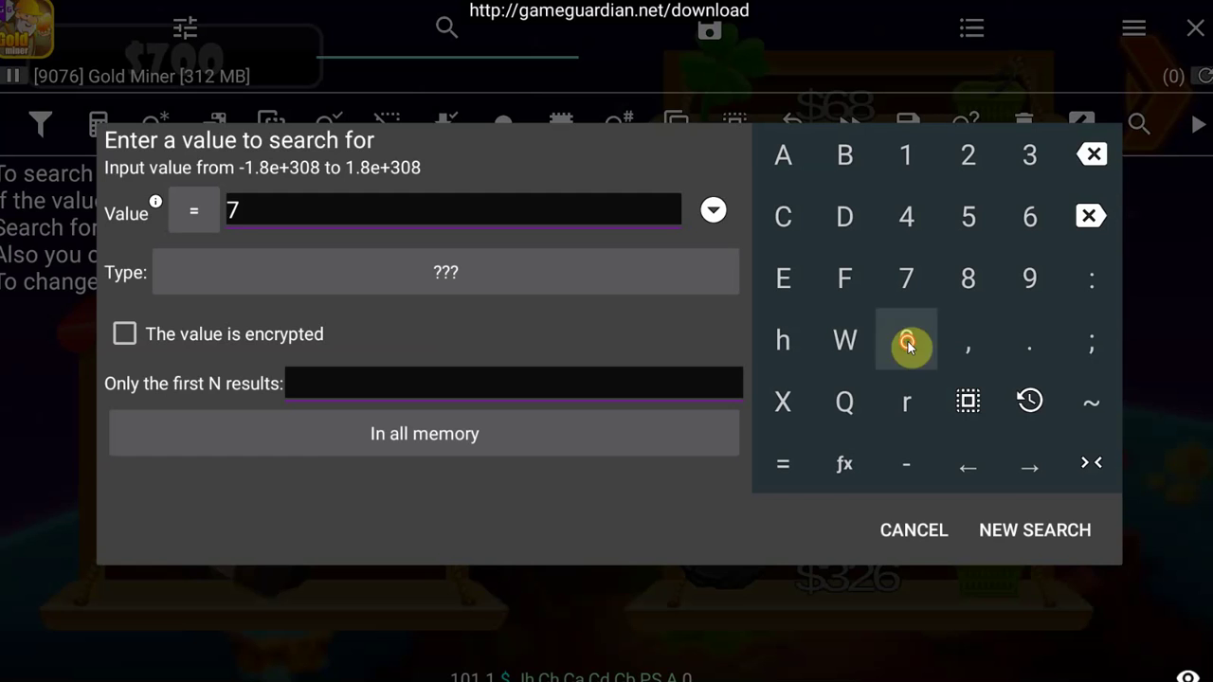
Step: Start a new Auto-type memory search for the money value 700
left_click(907, 341)
left_click(906, 340)
left_click(1085, 551)
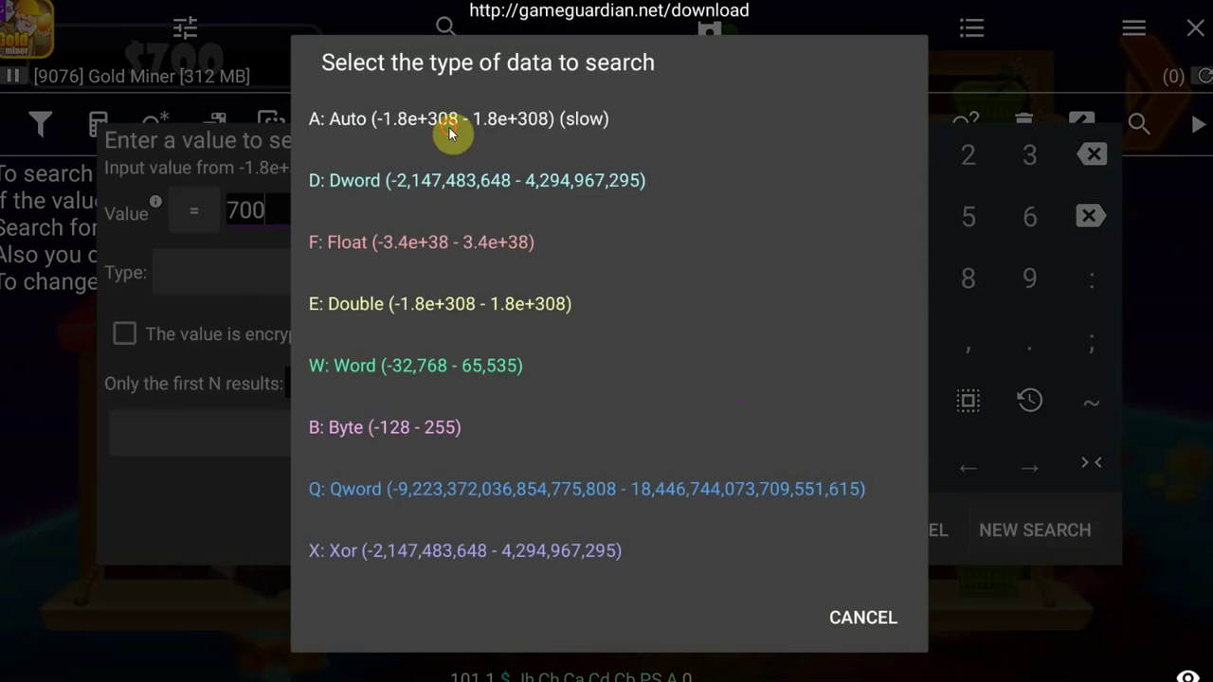
left_click(458, 127)
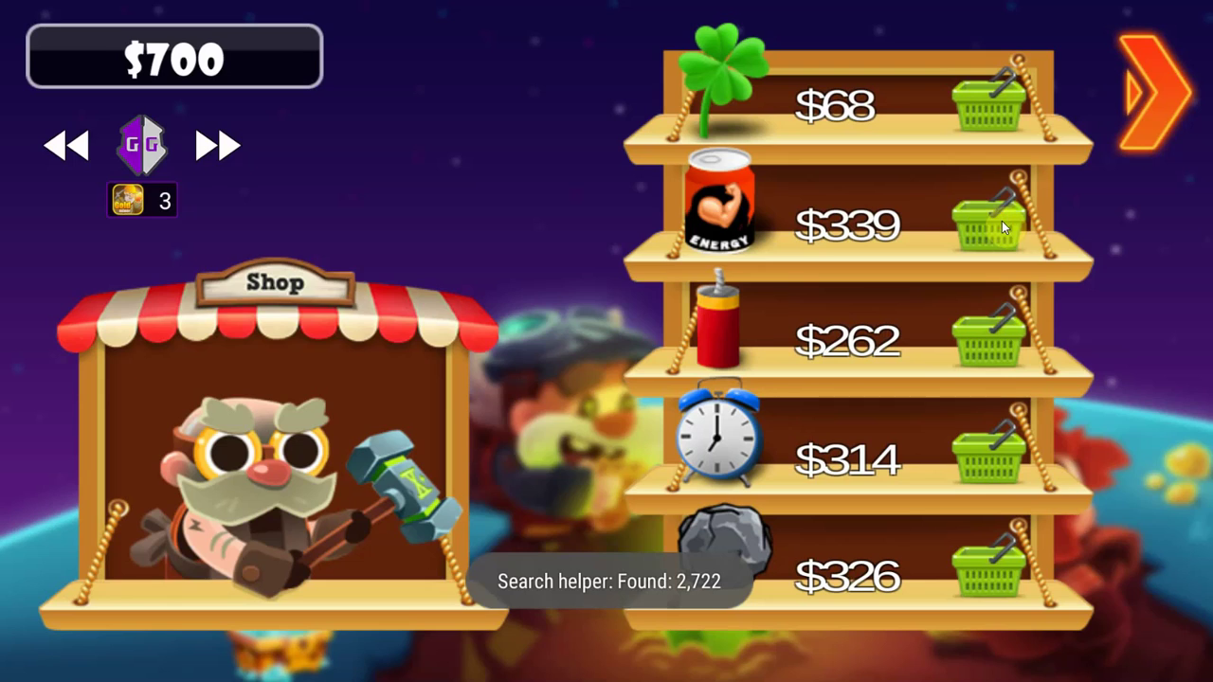
Step: Buy the energy drink, refine to 361, and set the money Dword to 99999931
left_click(995, 222)
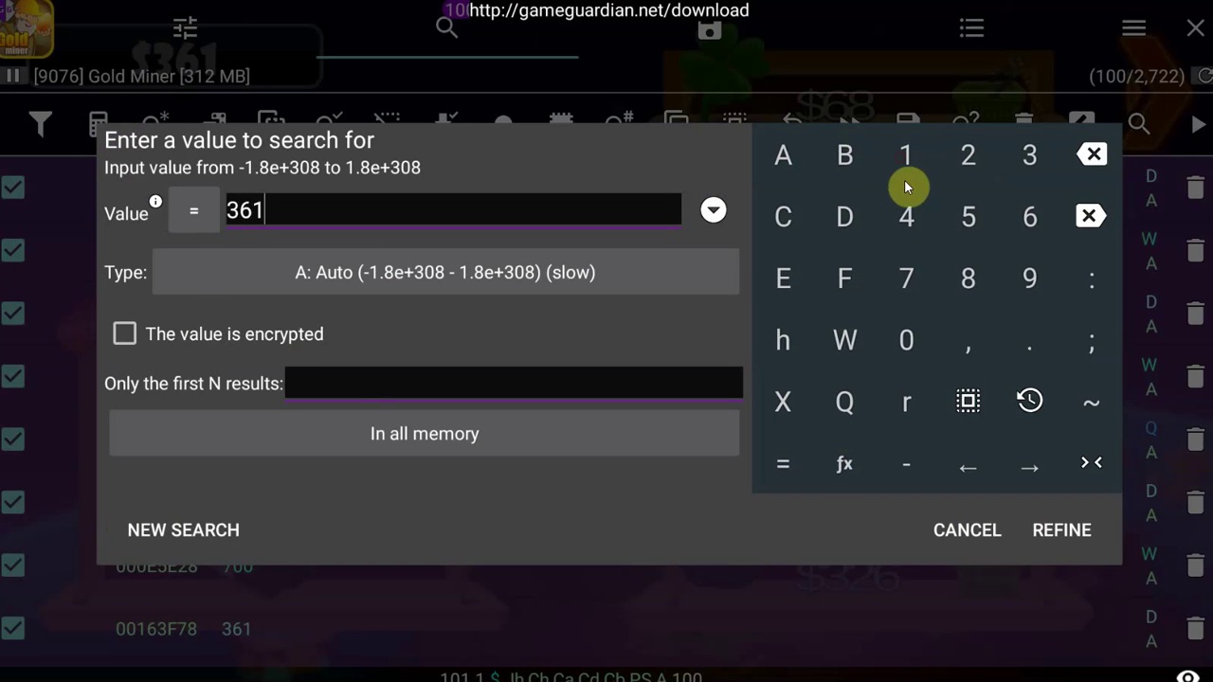
left_click(1062, 531)
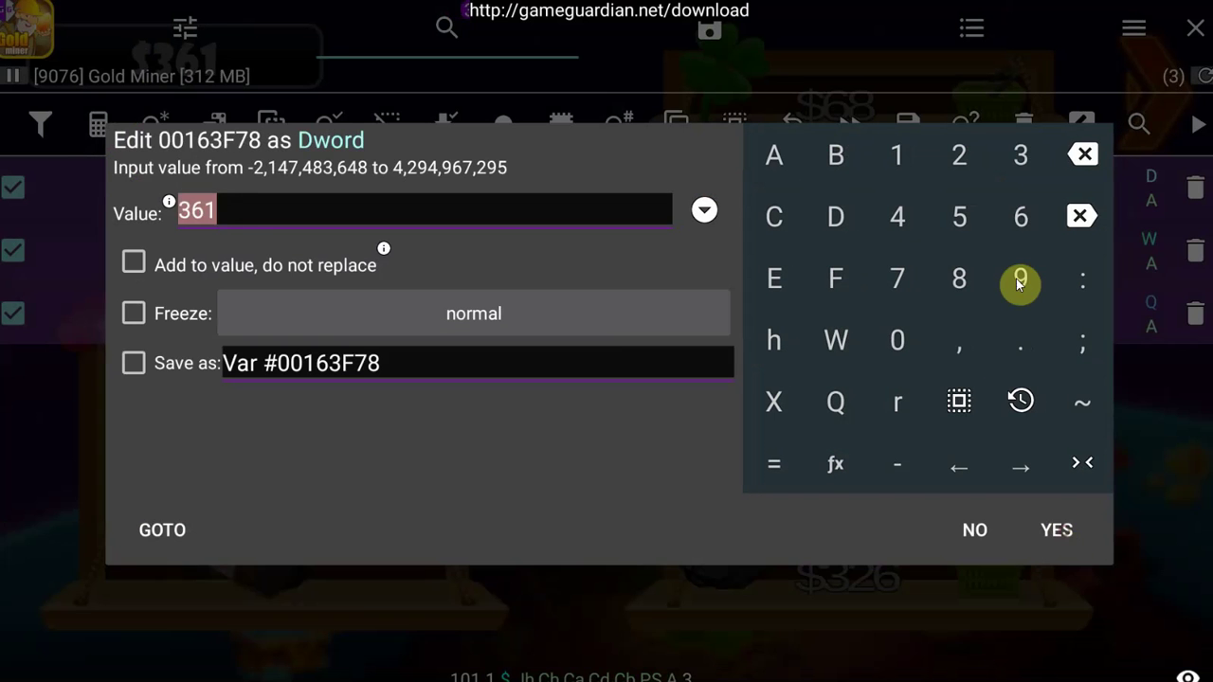
left_click(1018, 280)
left_click(1018, 281)
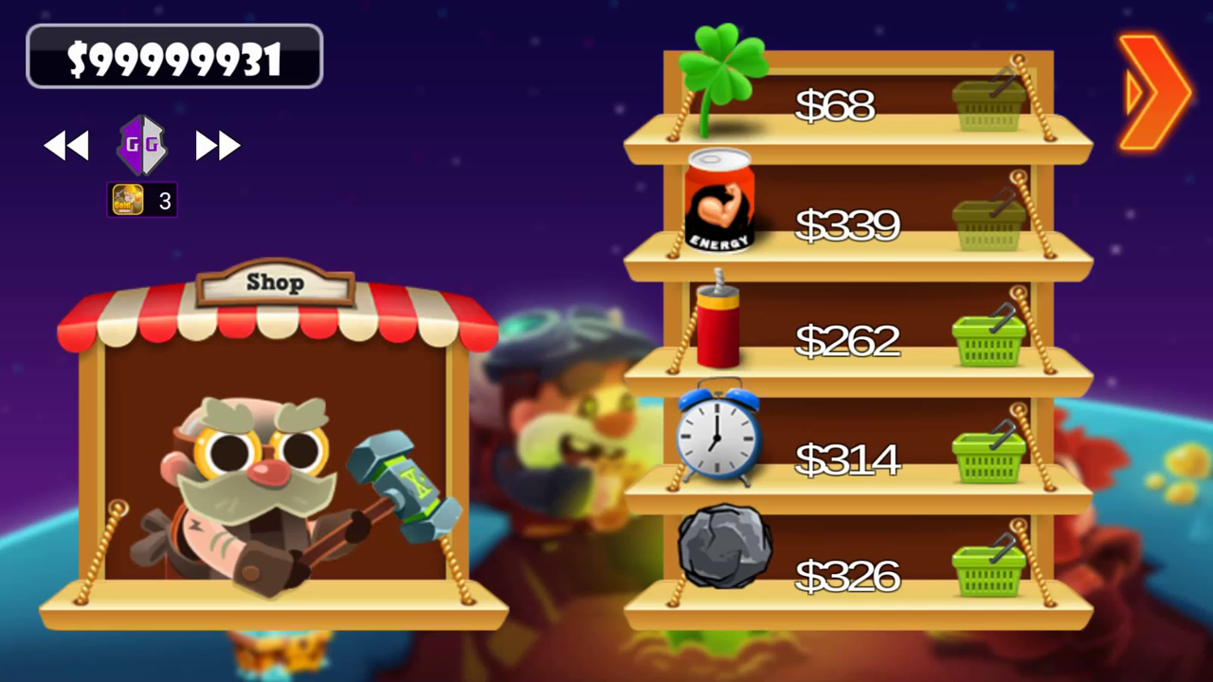
key("Home")
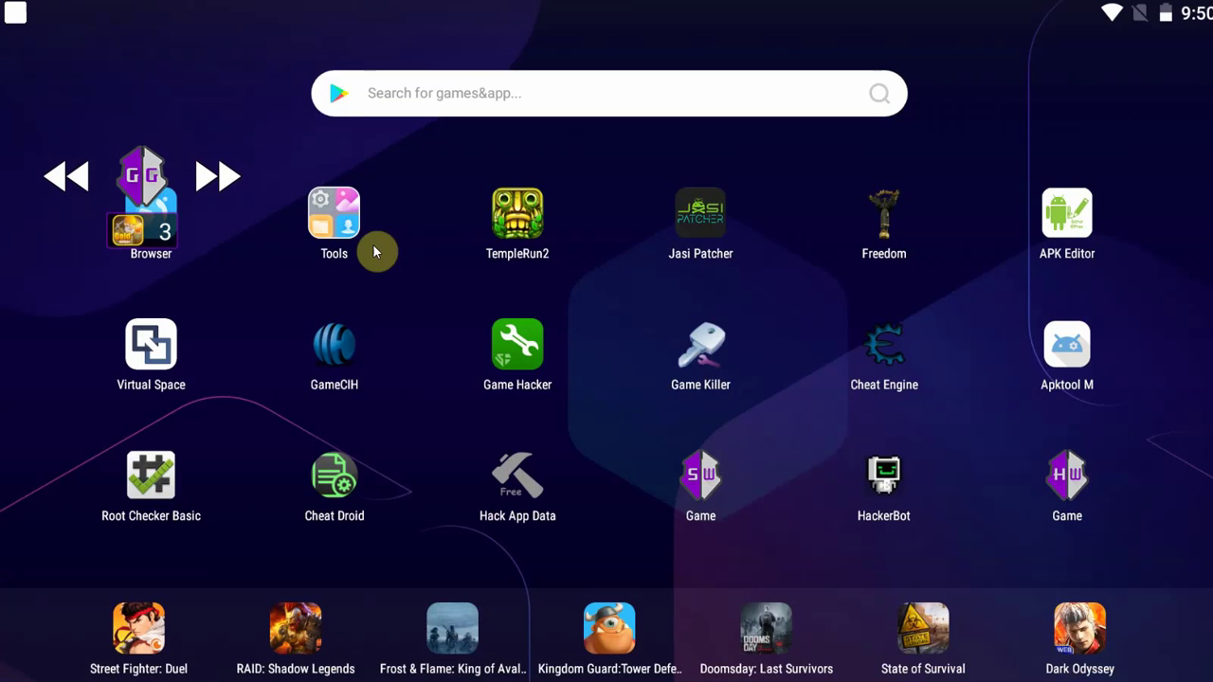
left_click_drag(159, 174, 152, 121)
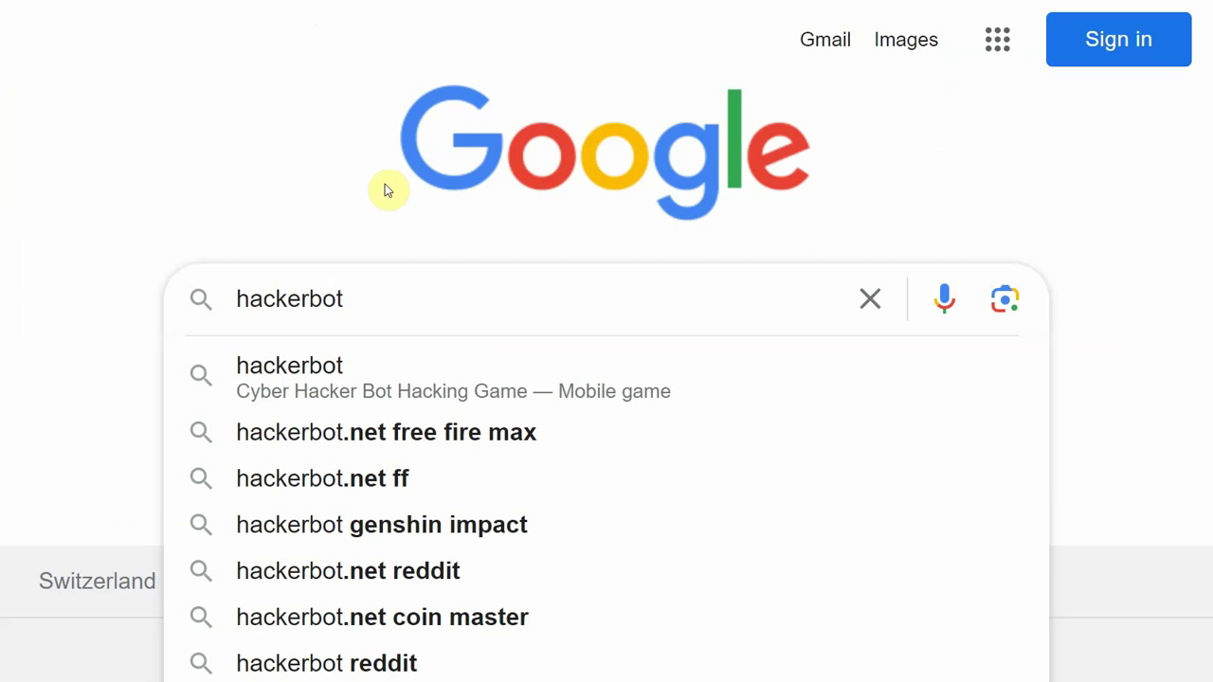
Step: Search Google for hackerbot, open the HackerBot.net homepage, then return to the home screen
key("Return")
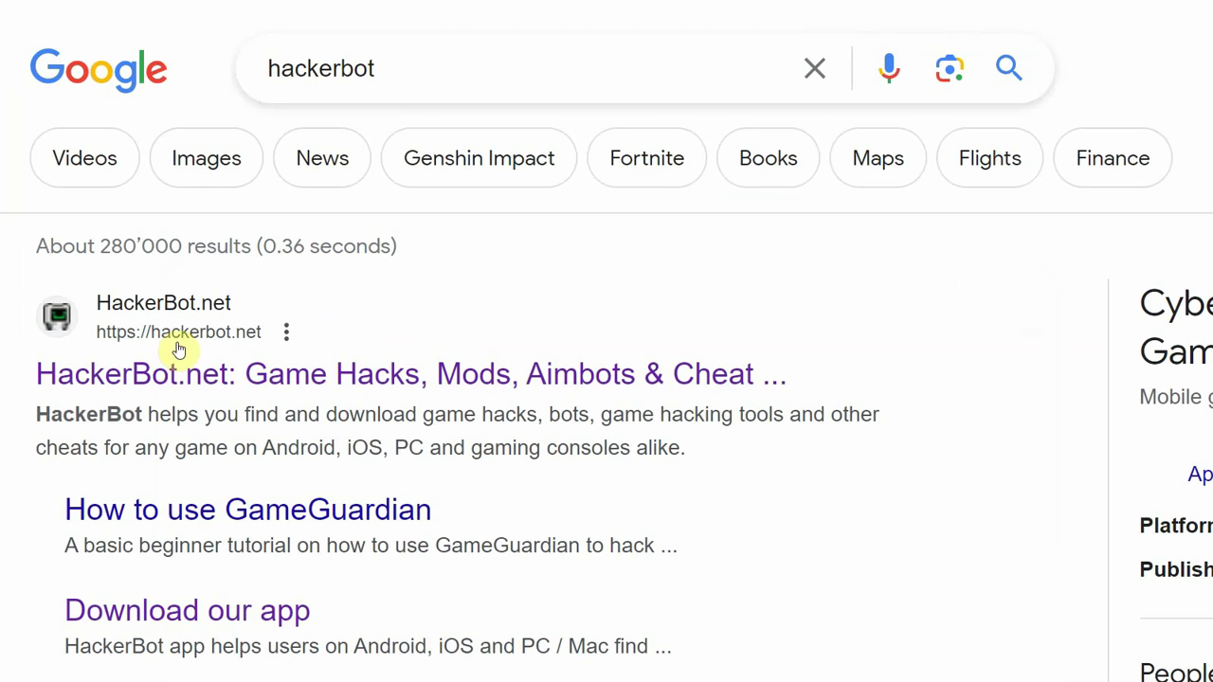
left_click(192, 381)
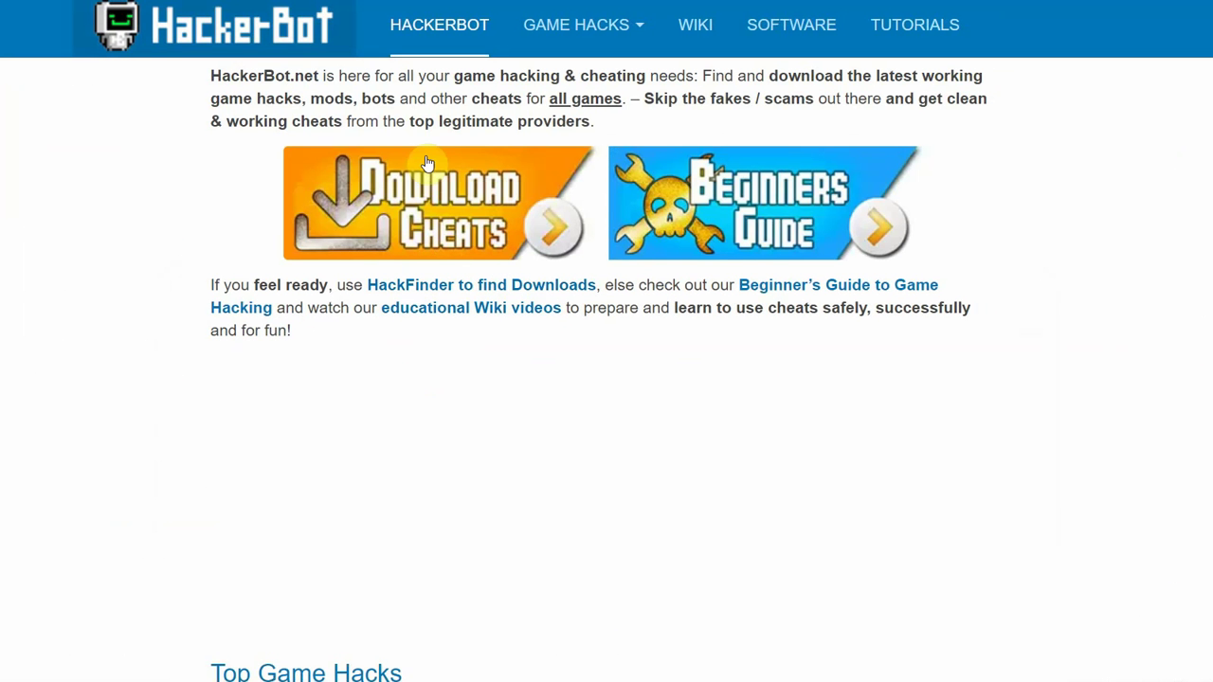
left_click(401, 19)
key("Home")
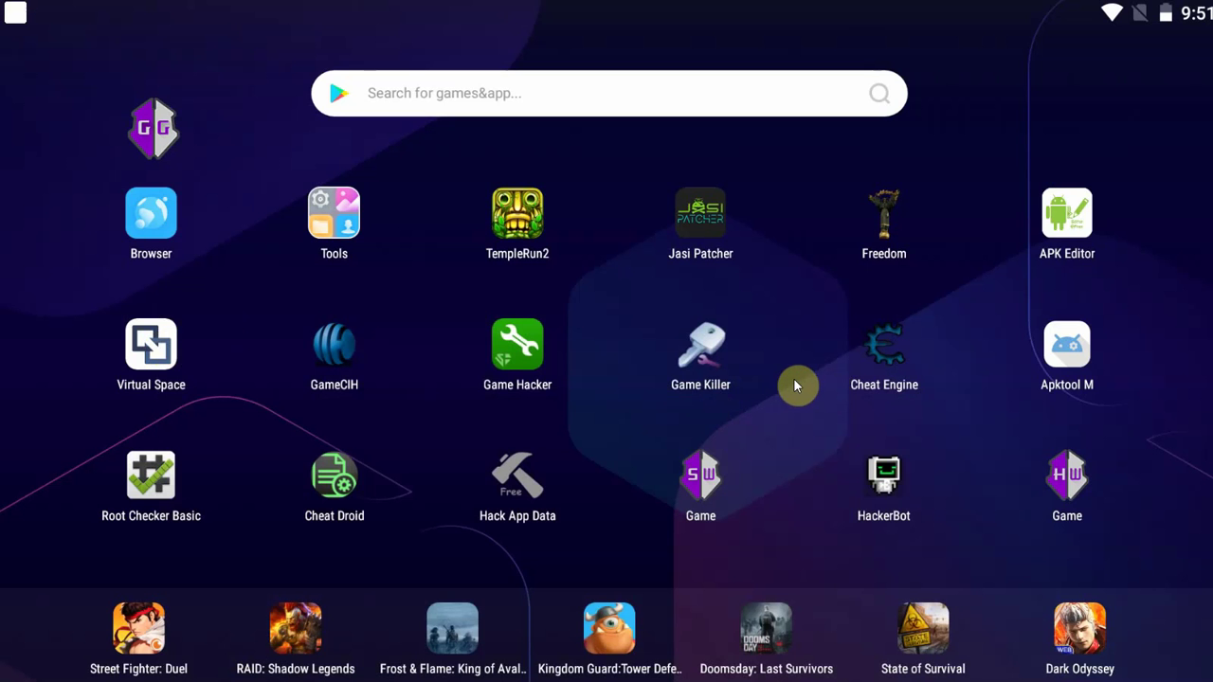
Step: Scroll between the home screen pages to view the app grid
scroll(617, 360, "down", 1)
scroll(482, 400, "up", 1)
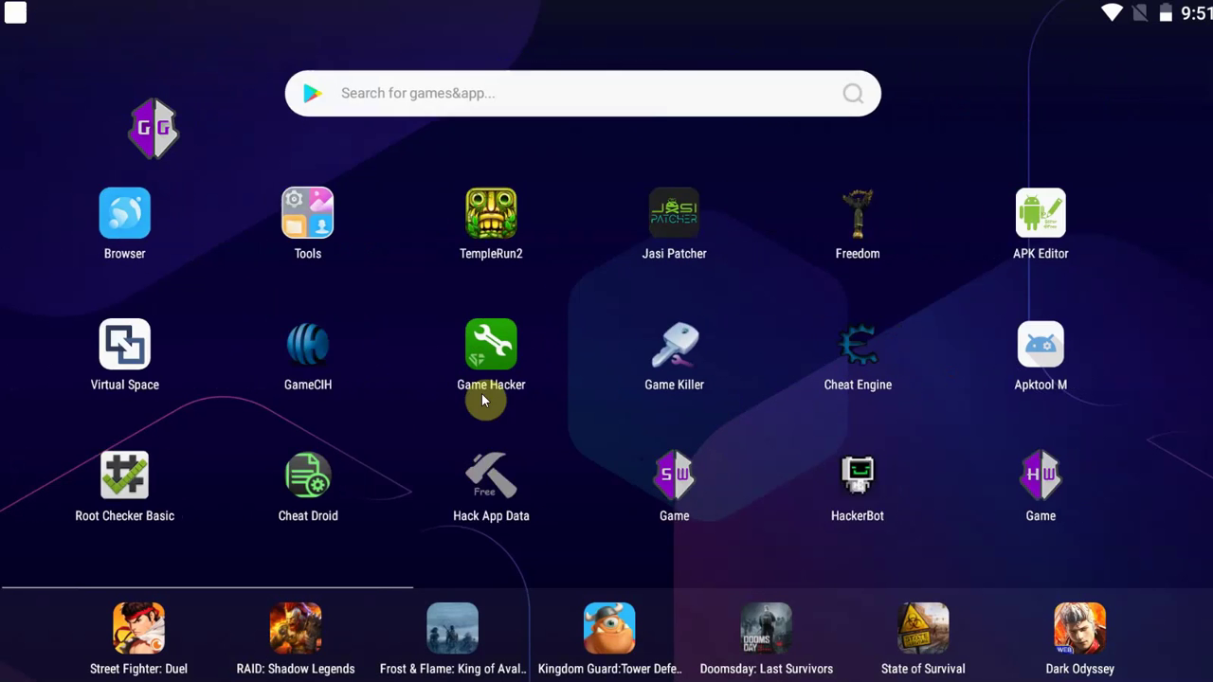